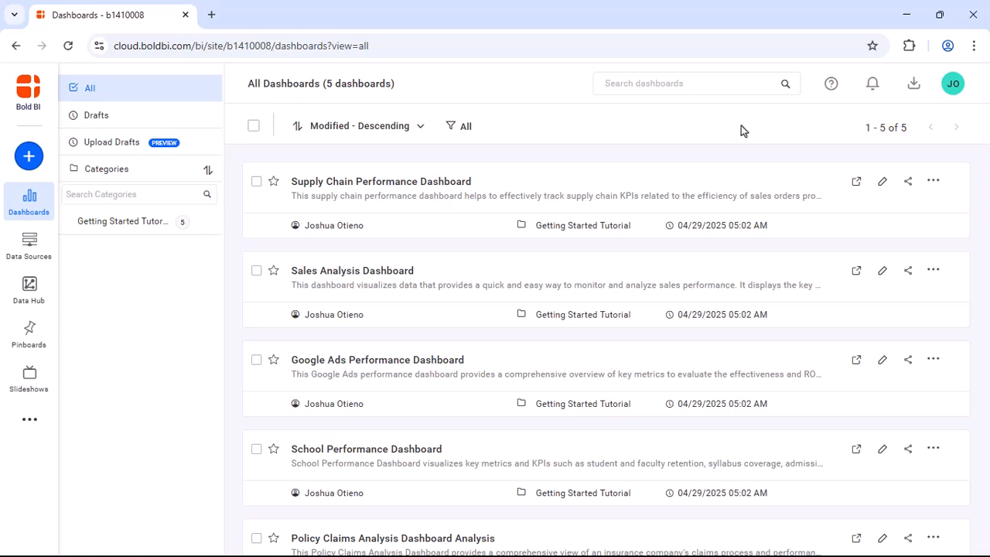
- From the boldbi.com account Downloads page, download the Windows EXE installer for Enterprise Edition
{"action": "left_click", "coordinate": [953, 84]}
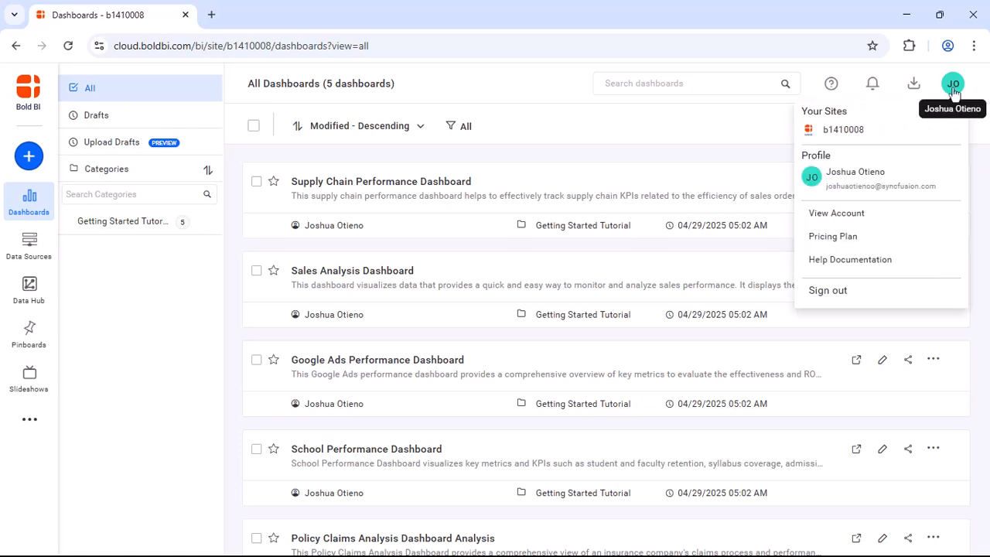
{"action": "left_click", "coordinate": [843, 214]}
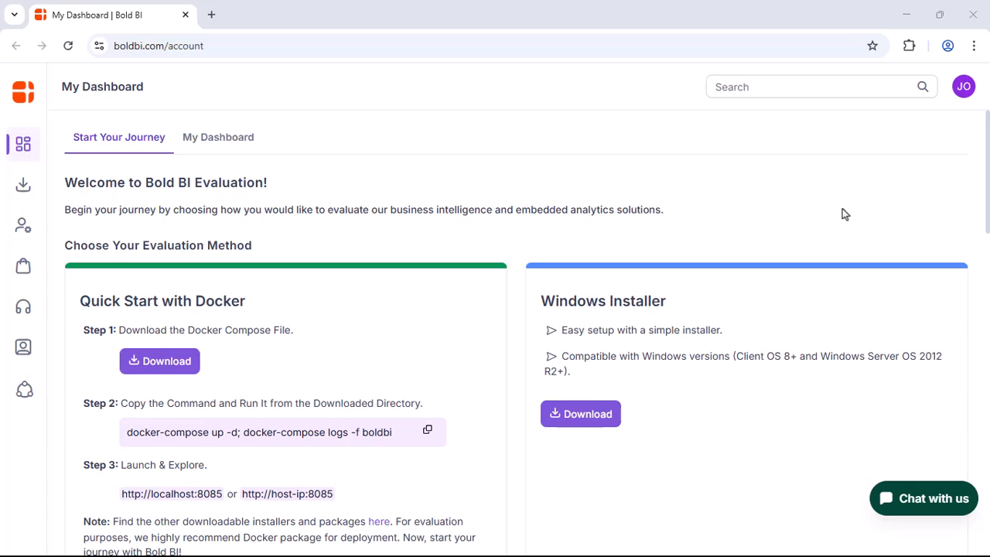
{"action": "mouse_move", "coordinate": [23, 188]}
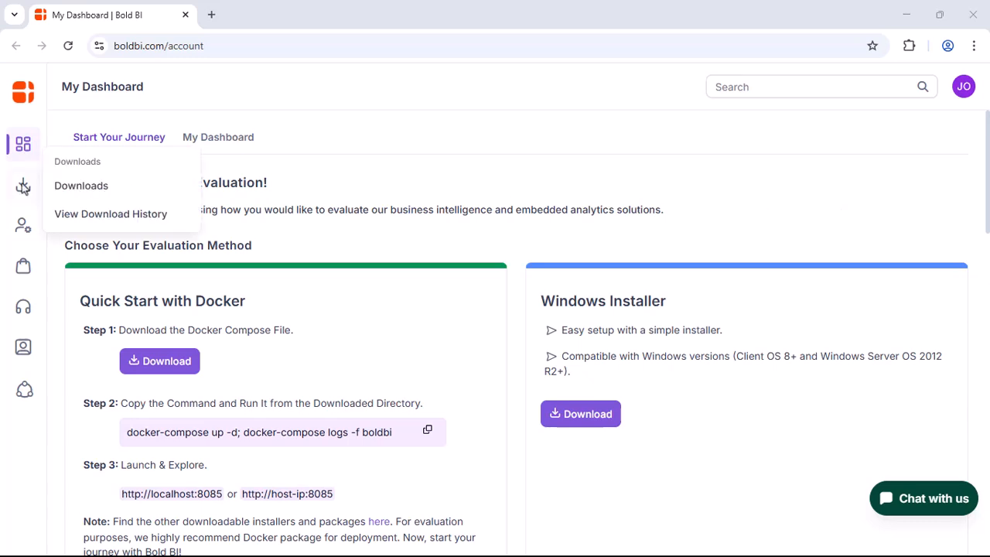
{"action": "left_click", "coordinate": [65, 188]}
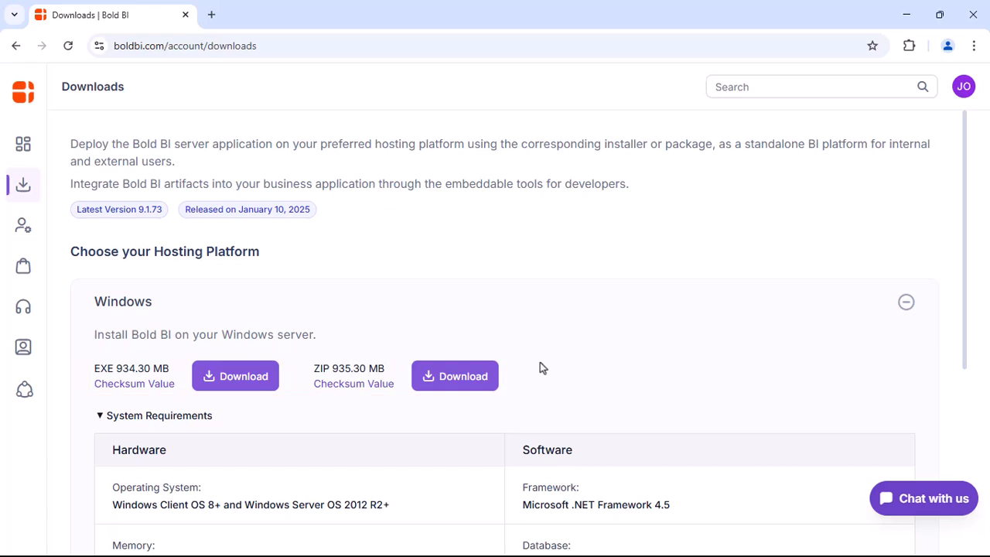
{"action": "left_click", "coordinate": [239, 376]}
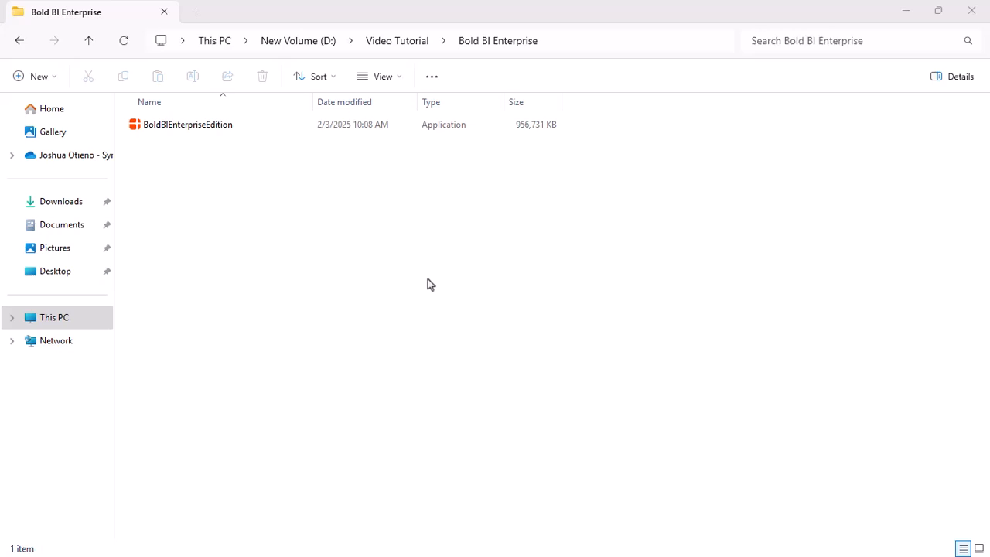
- Launch the BoldBIEnterpriseEdition installer, agree to the license terms, and continue to Install Settings
{"action": "double_click", "coordinate": [303, 122]}
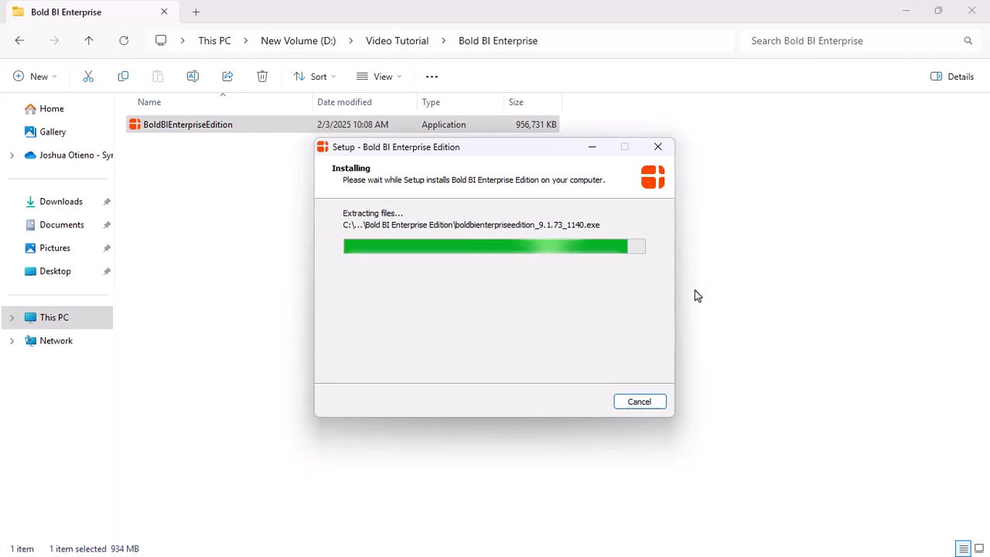
{"action": "left_click", "coordinate": [353, 226]}
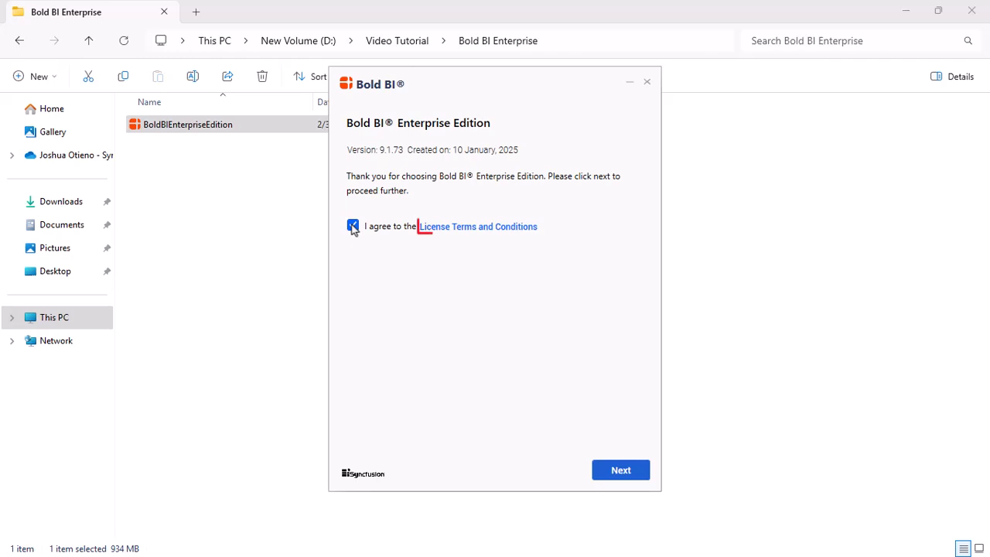
{"action": "left_click", "coordinate": [615, 470]}
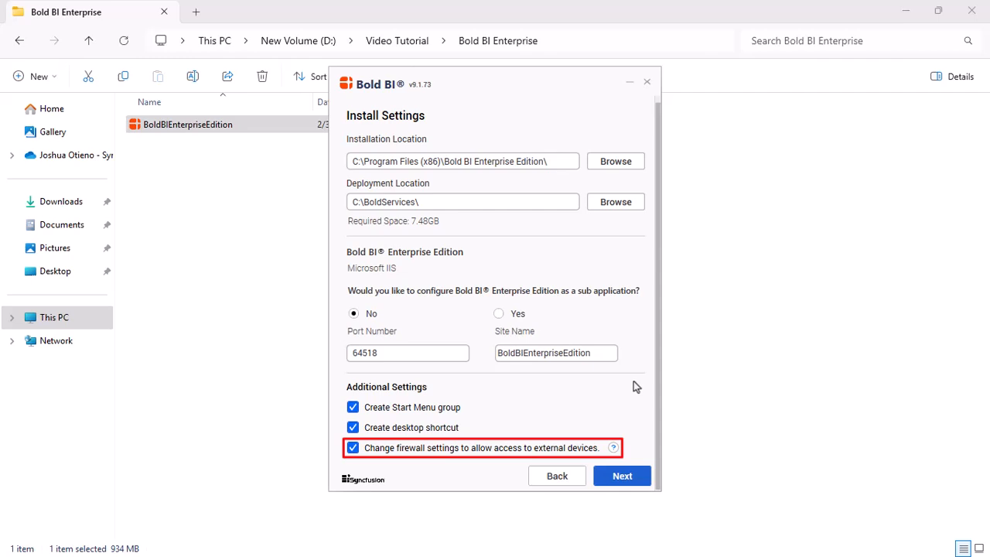
- Keep the default install settings and enable the Chromium packages and Bold Data Hub application
{"action": "left_click", "coordinate": [624, 476]}
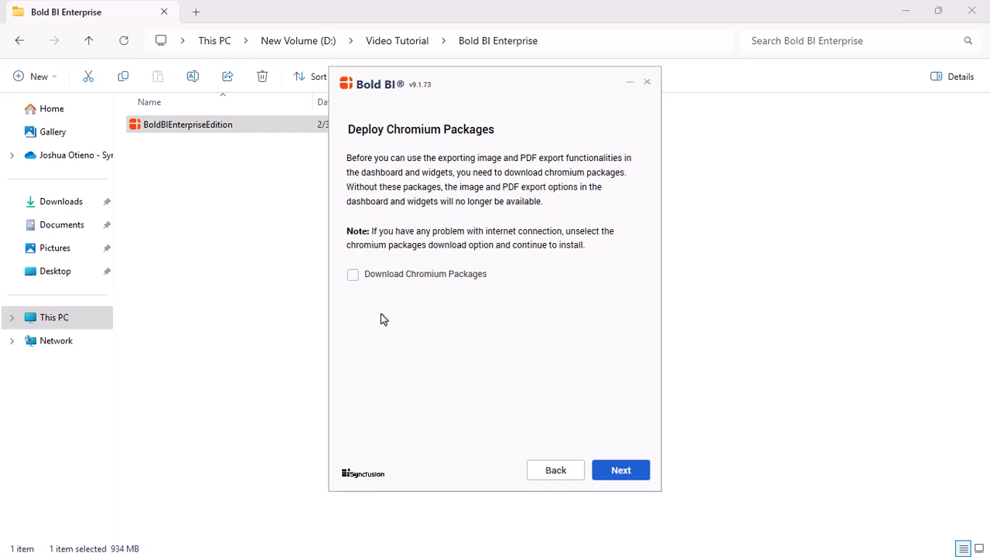
{"action": "left_click", "coordinate": [352, 275]}
{"action": "left_click", "coordinate": [621, 471]}
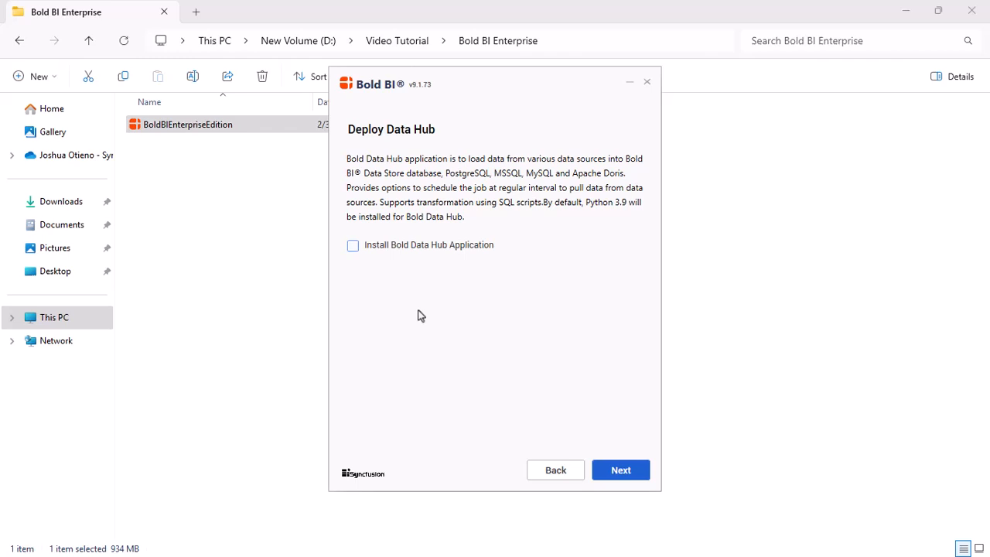
{"action": "left_click", "coordinate": [353, 246]}
{"action": "left_click", "coordinate": [621, 470]}
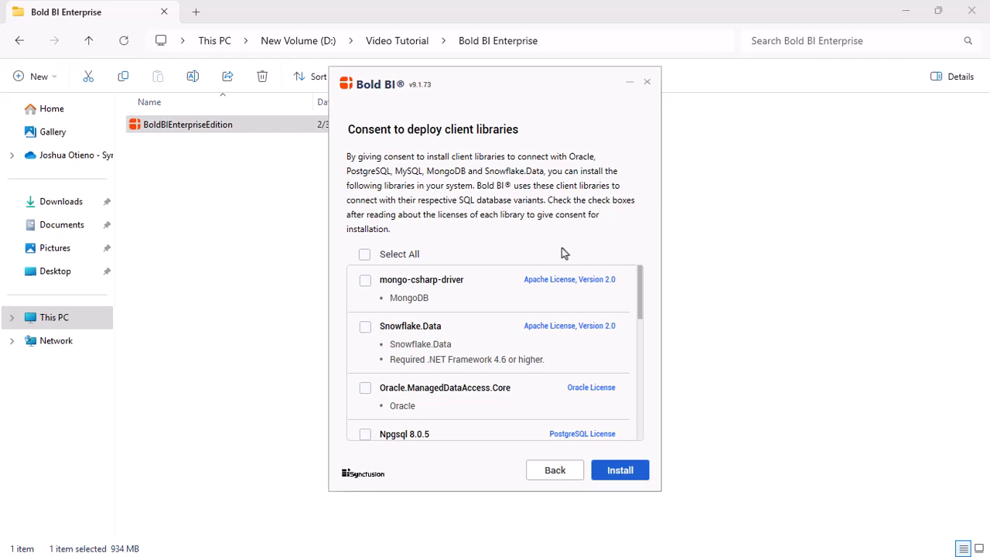
- Consent to all client libraries with Select All and install Bold BI 9.1.73
{"action": "left_click", "coordinate": [365, 254]}
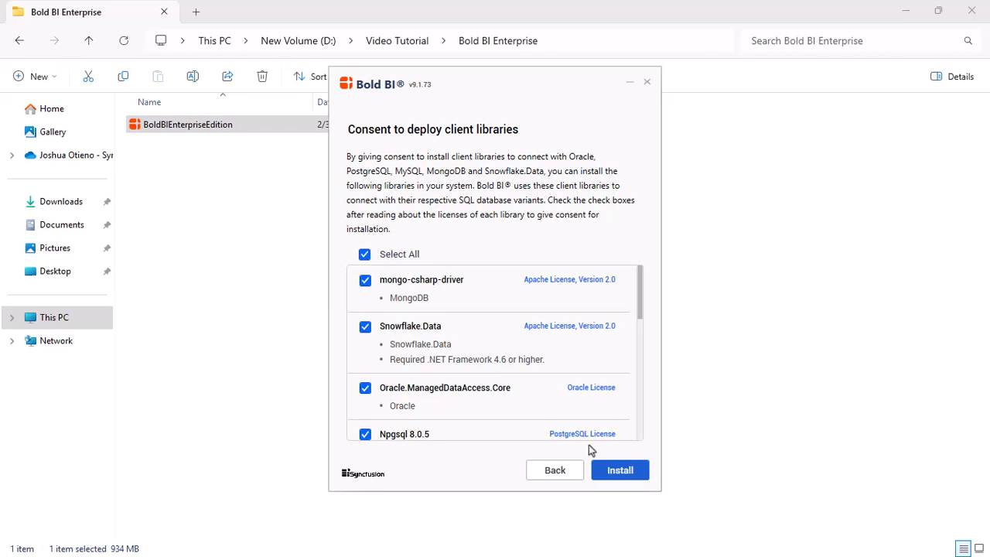
{"action": "left_click", "coordinate": [616, 470]}
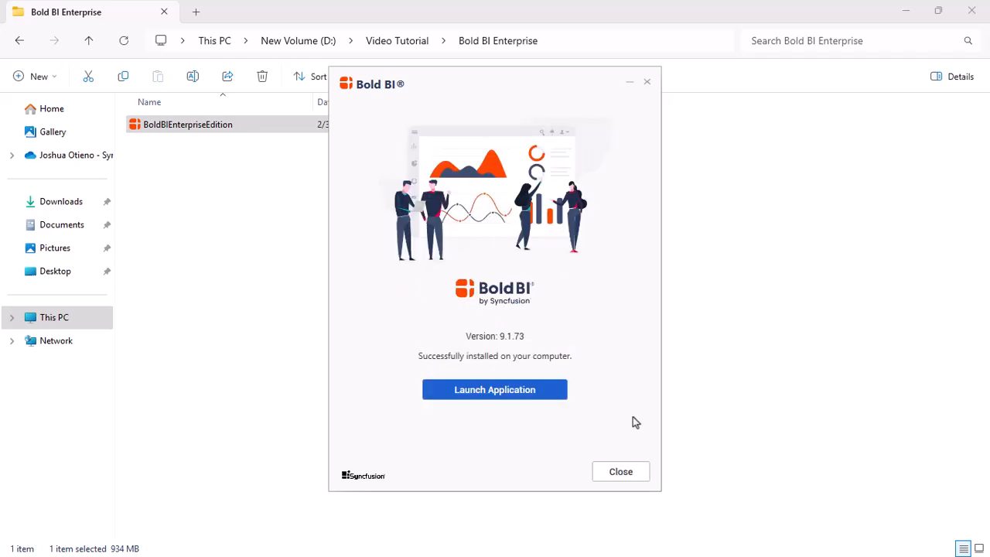
- Close the finished installer to return to the boldbi.com My Dashboard page
{"action": "left_click", "coordinate": [491, 390]}
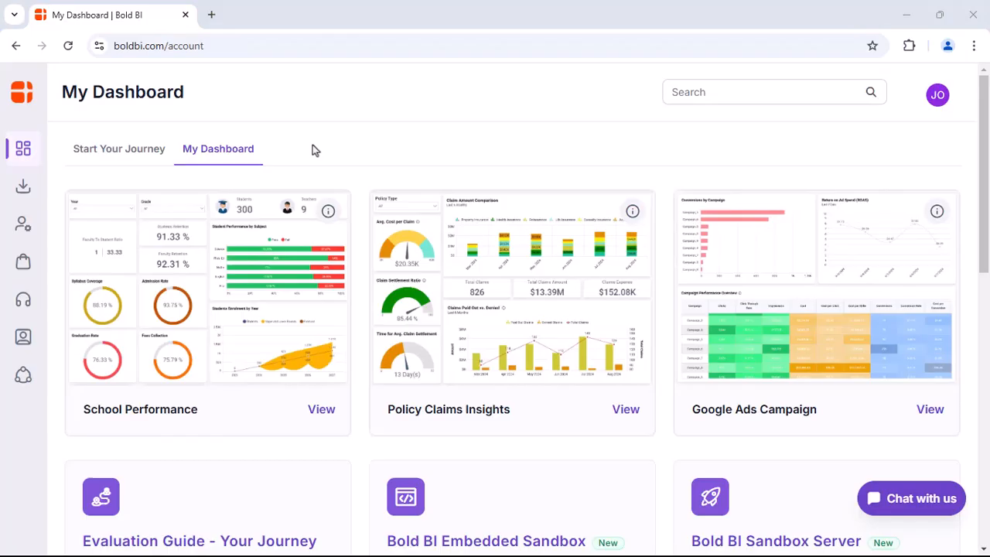
- Download the offline key for the Self-Service BI - Managed Hosting - Small subscription
{"action": "mouse_move", "coordinate": [23, 263]}
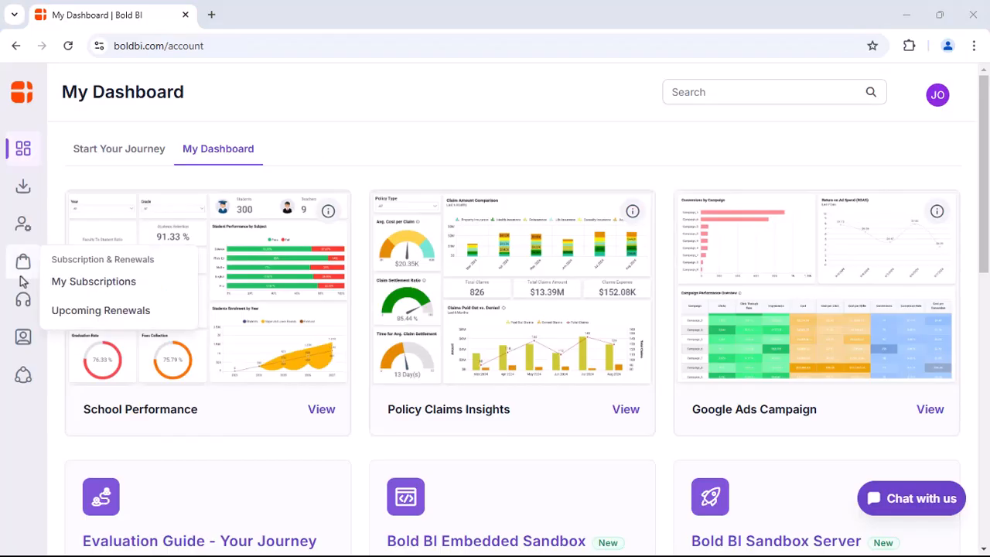
{"action": "left_click", "coordinate": [71, 282]}
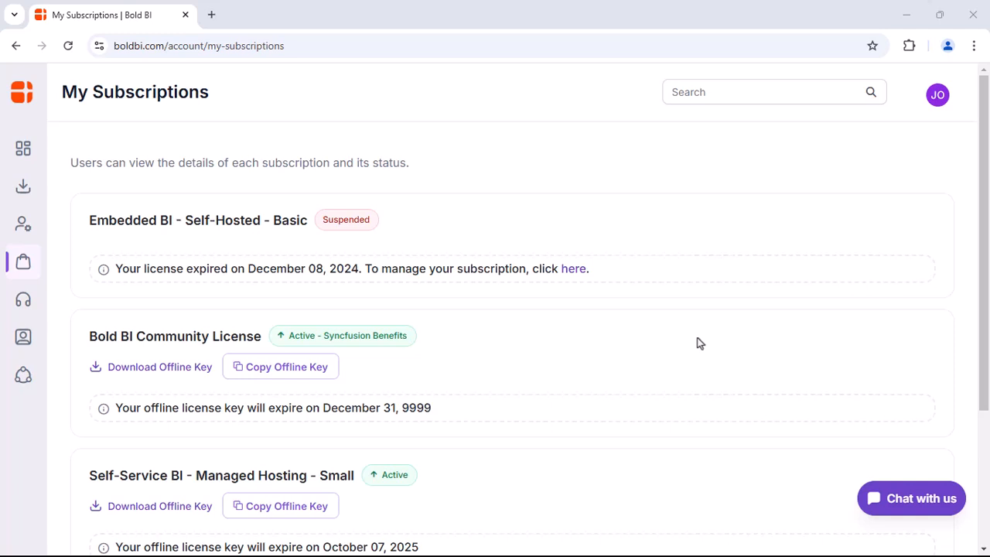
{"action": "left_click", "coordinate": [161, 507]}
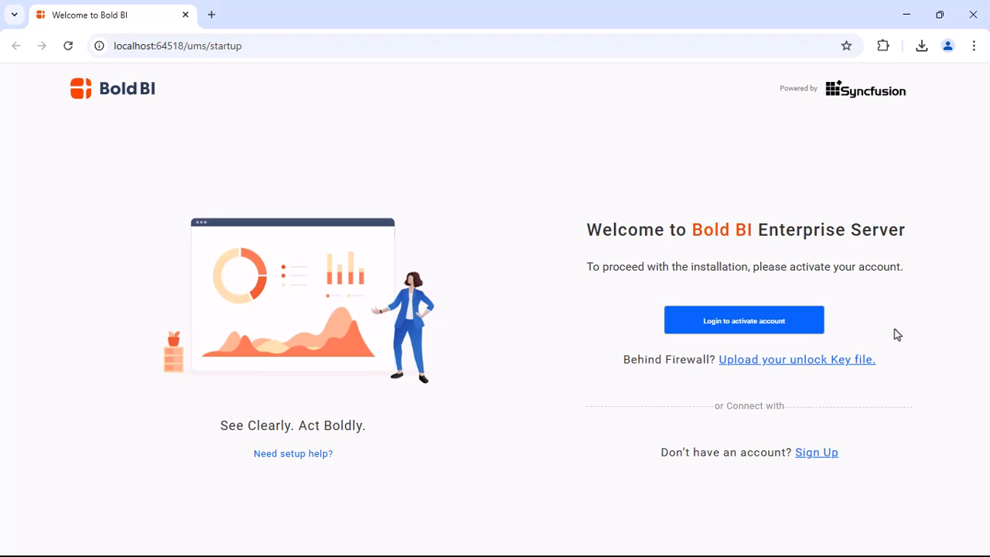
{"action": "left_click", "coordinate": [802, 359]}
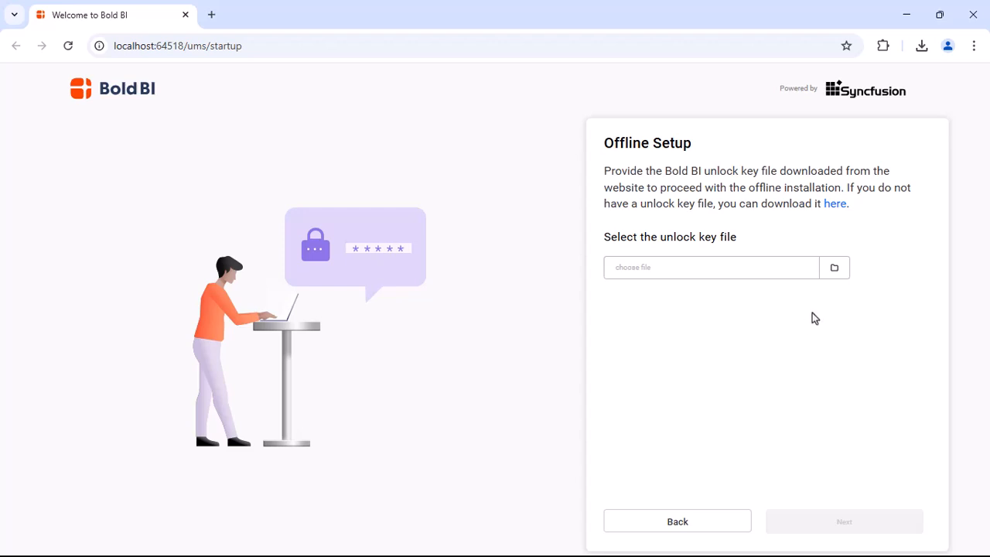
{"action": "left_click", "coordinate": [835, 268]}
{"action": "left_click", "coordinate": [464, 252]}
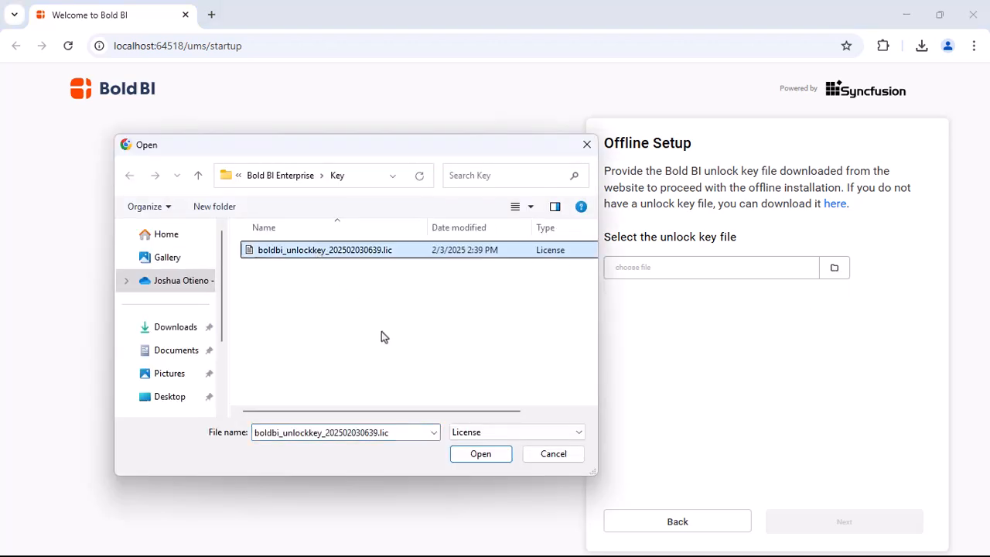
{"action": "left_click", "coordinate": [480, 455]}
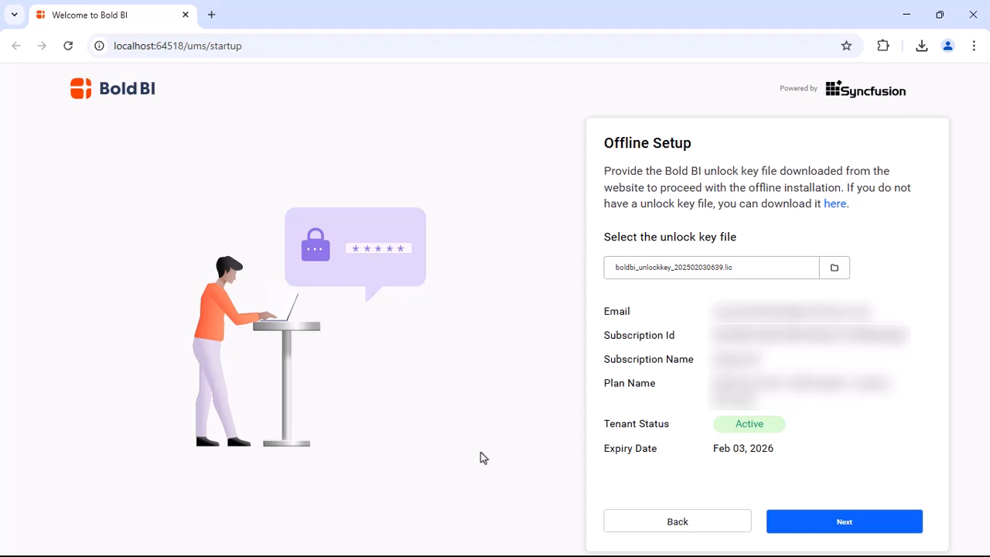
{"action": "left_click", "coordinate": [679, 522]}
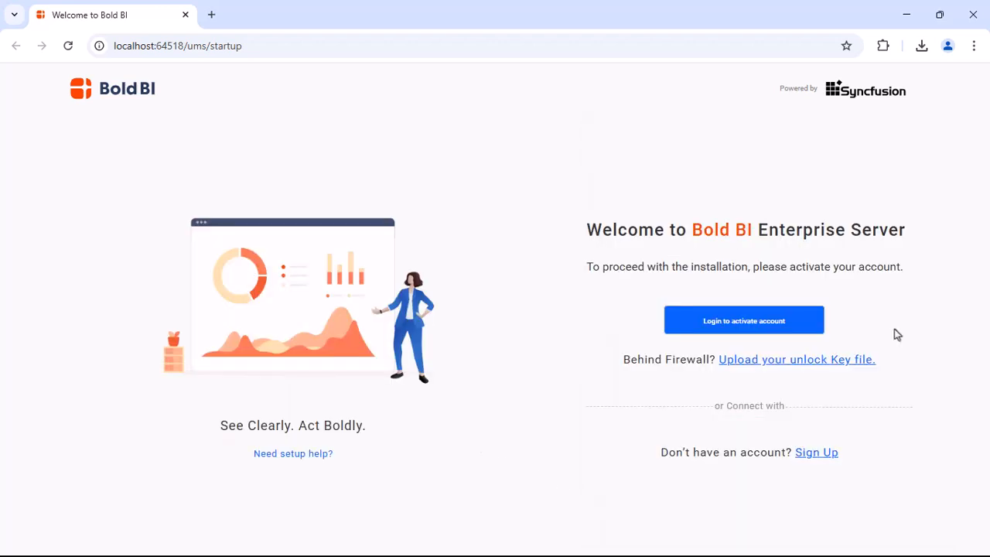
- Enter the administrator's first name, last name, username, e-mail and password, then submit
{"action": "left_click", "coordinate": [745, 322]}
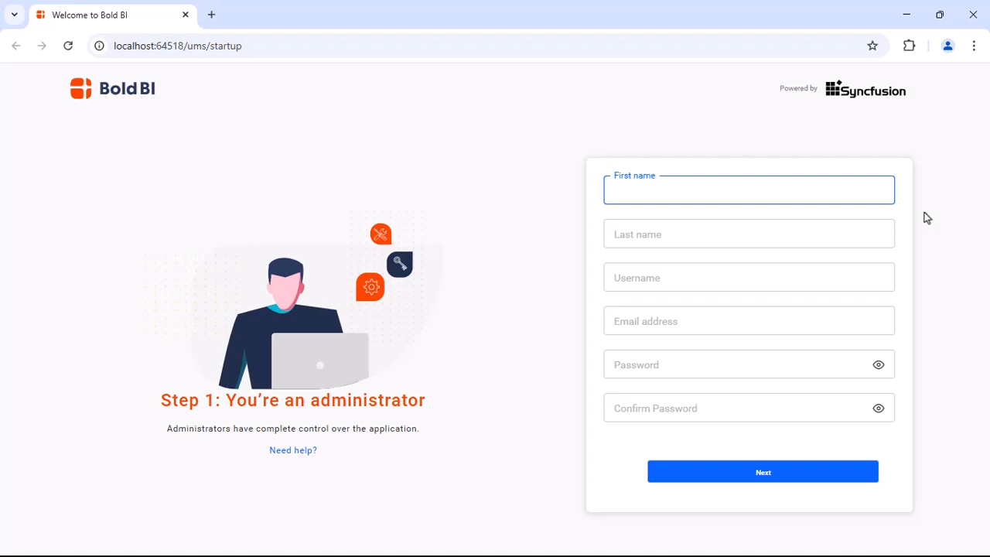
{"action": "type", "text": "Joshua"}
{"action": "left_click", "coordinate": [851, 234]}
{"action": "type", "text": "Otieno"}
{"action": "left_click", "coordinate": [842, 277]}
{"action": "type", "text": "Joshua"}
{"action": "left_click", "coordinate": [831, 318]}
{"action": "left_click", "coordinate": [819, 367]}
{"action": "left_click", "coordinate": [810, 414]}
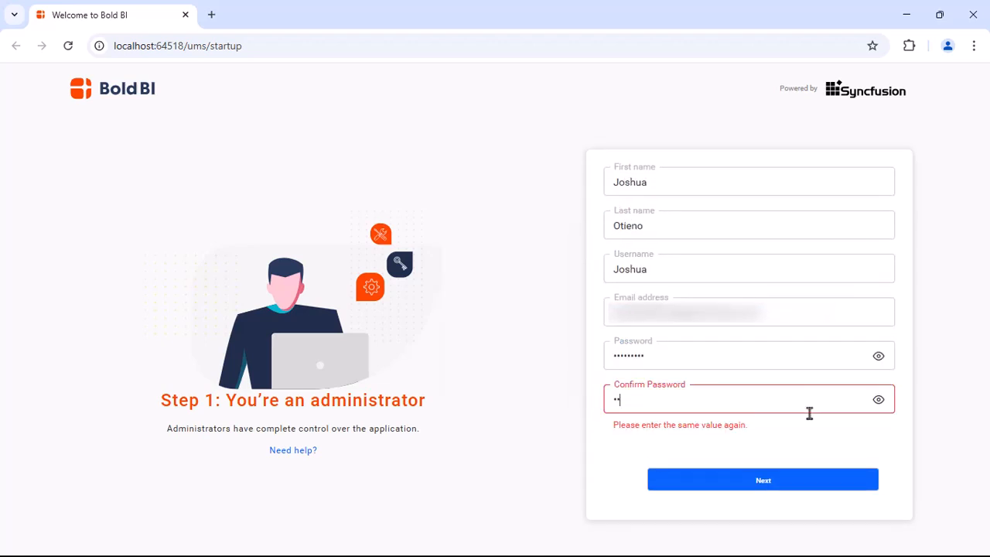
{"action": "type", "text": "*******"}
{"action": "left_click", "coordinate": [782, 473]}
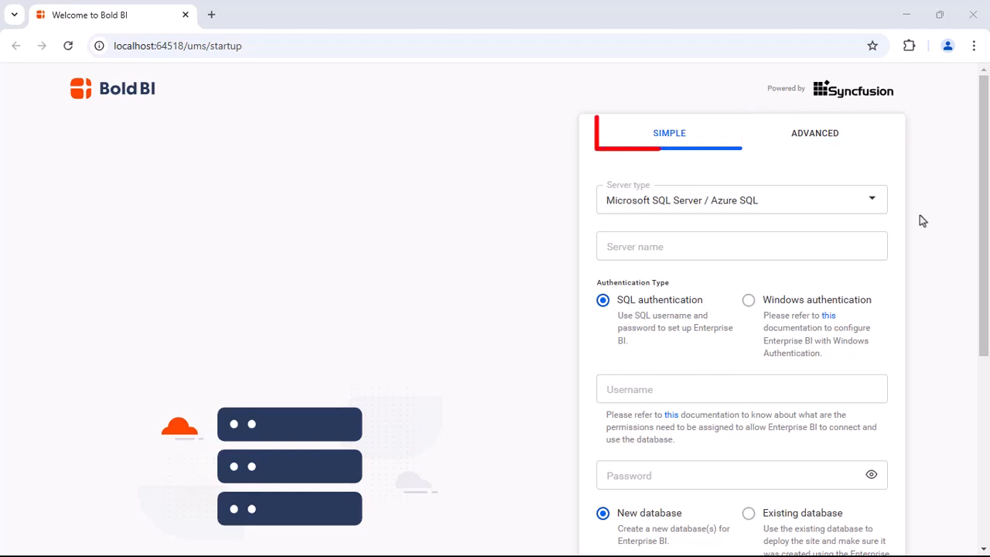
- Select MySQL as the server type and enter the root username and the database password
{"action": "left_click", "coordinate": [871, 200]}
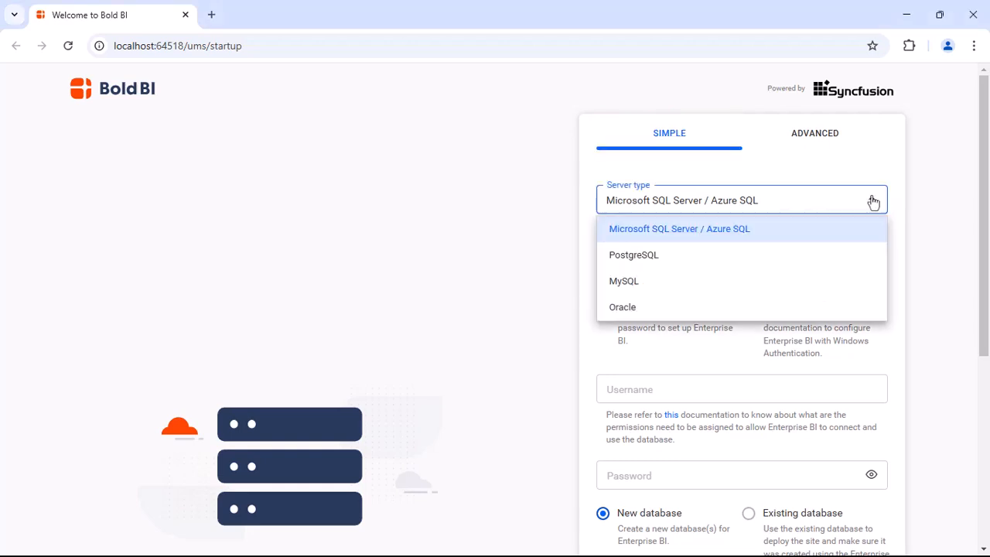
{"action": "left_click", "coordinate": [685, 283]}
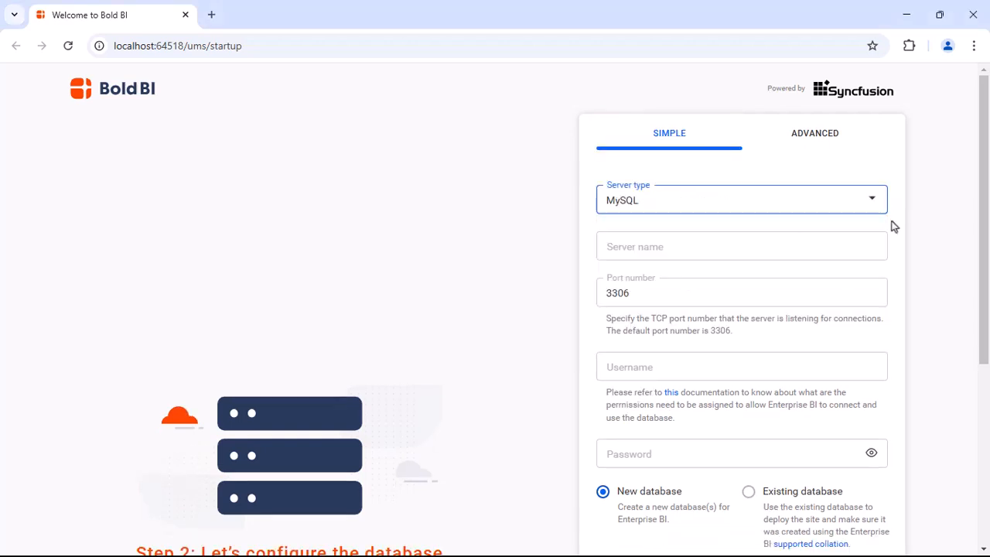
{"action": "left_click", "coordinate": [832, 359]}
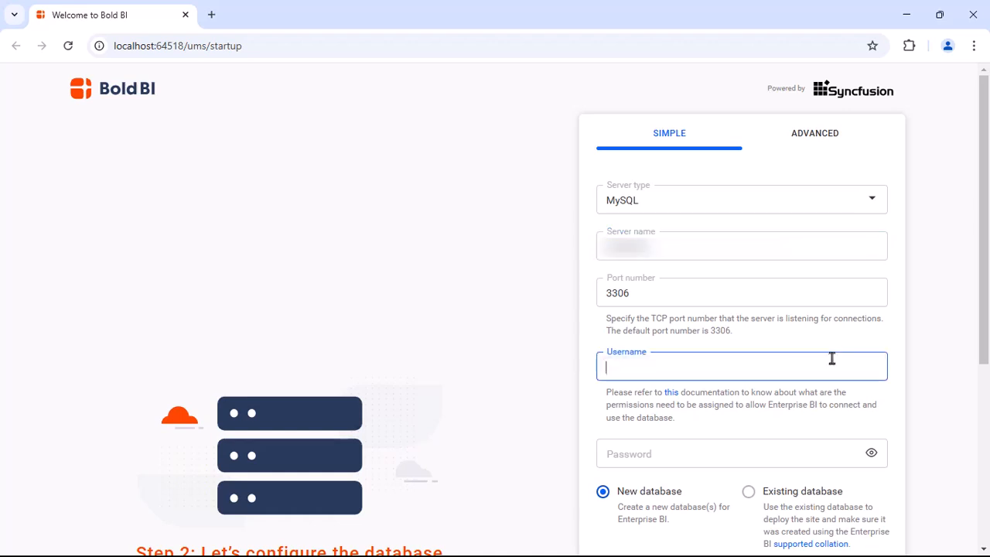
{"action": "type", "text": "root"}
{"action": "left_click", "coordinate": [807, 453]}
{"action": "type", "text": "••••"}
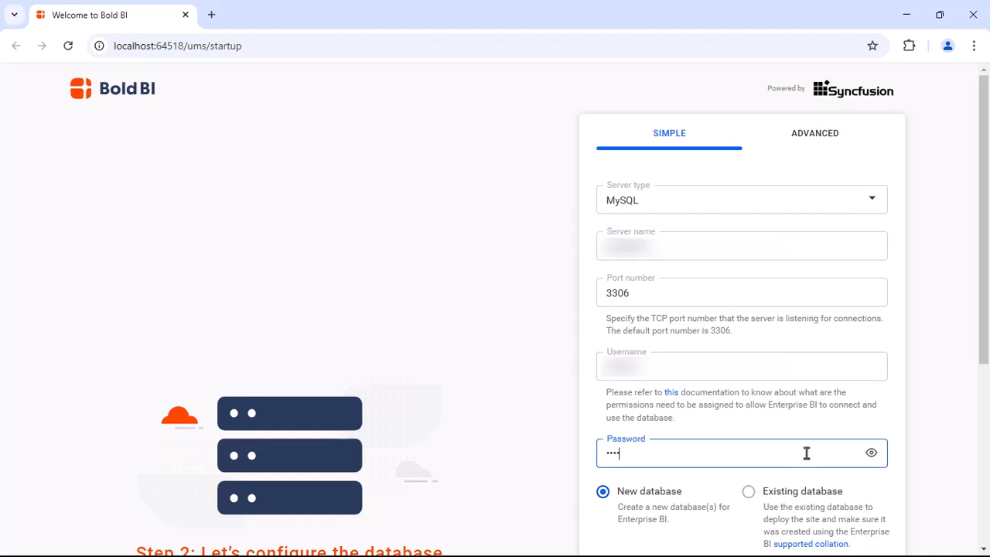
- Rename the new database to boldbiserverdb
{"action": "scroll", "coordinate": [807, 453], "scroll_direction": "down", "scroll_amount": 4}
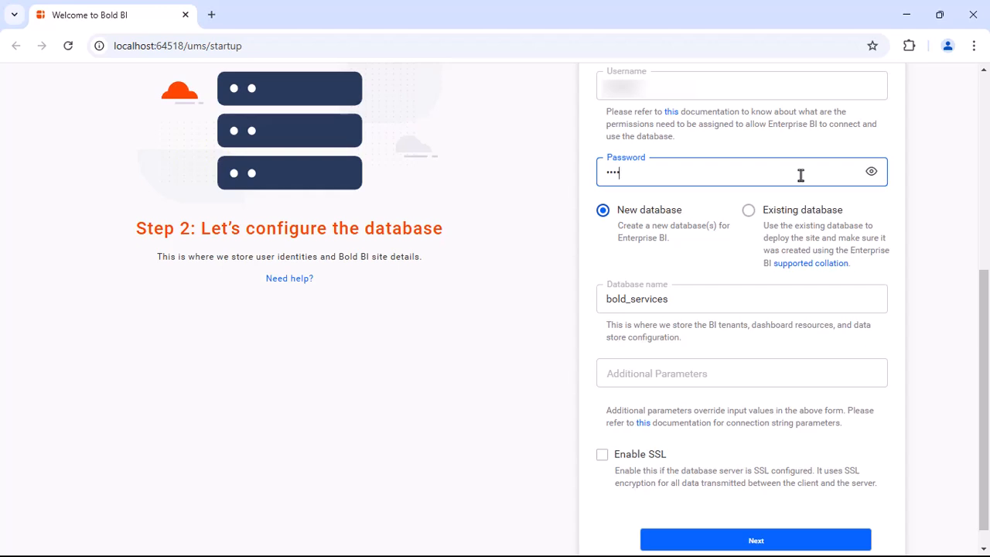
{"action": "left_click", "coordinate": [778, 296]}
{"action": "key", "text": "BackSpace"}
{"action": "key", "text": "BackSpace"}
{"action": "key", "text": "BackSpace"}
{"action": "key", "text": "BackSpace"}
{"action": "key", "text": "BackSpace"}
{"action": "key", "text": "BackSpace"}
{"action": "key", "text": "BackSpace"}
{"action": "key", "text": "BackSpace"}
{"action": "key", "text": "BackSpace"}
{"action": "type", "text": "biserver"}
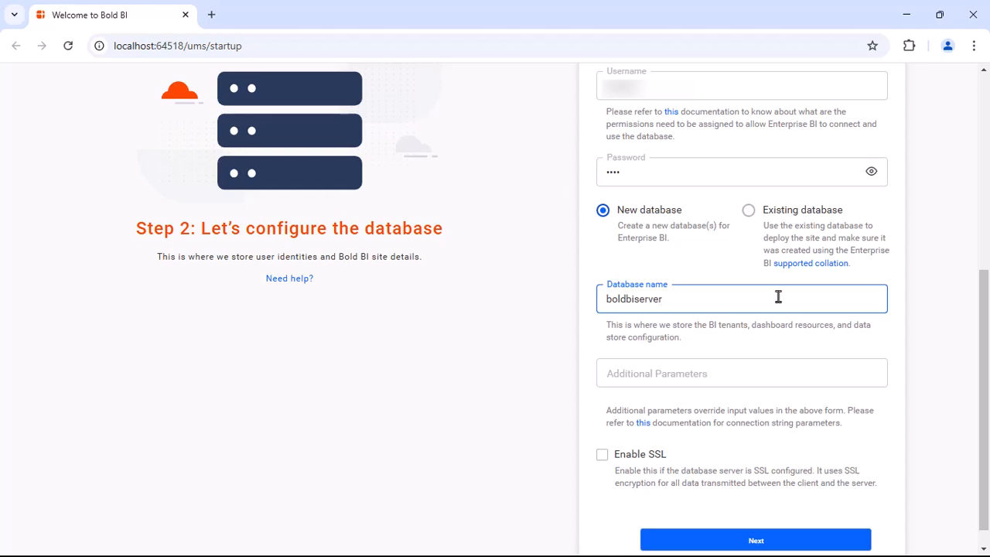
{"action": "type", "text": "db"}
- Submit the MySQL database settings to complete site registration
{"action": "left_click", "coordinate": [764, 536]}
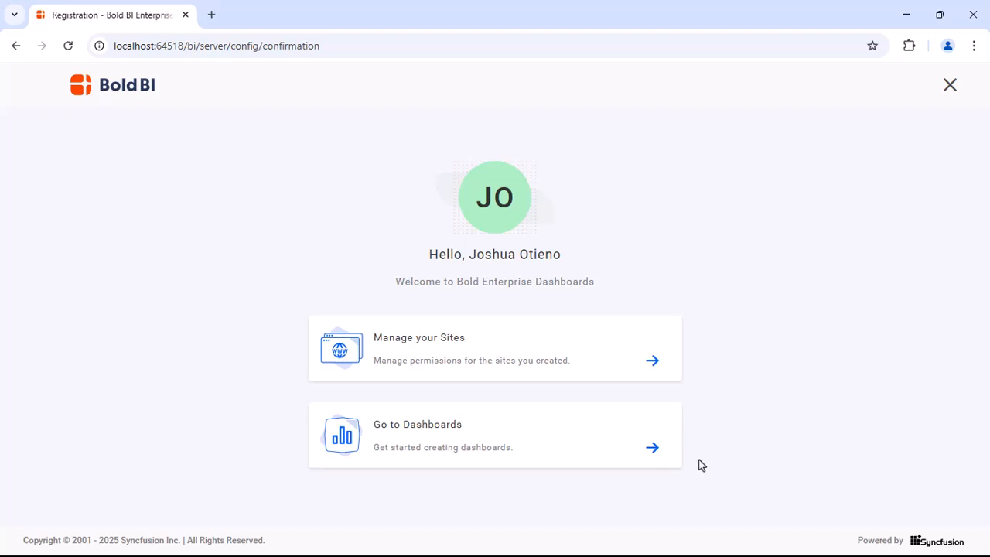
- Open the Sales Analysis Dashboard from the All Dashboards list
{"action": "left_click", "coordinate": [652, 447]}
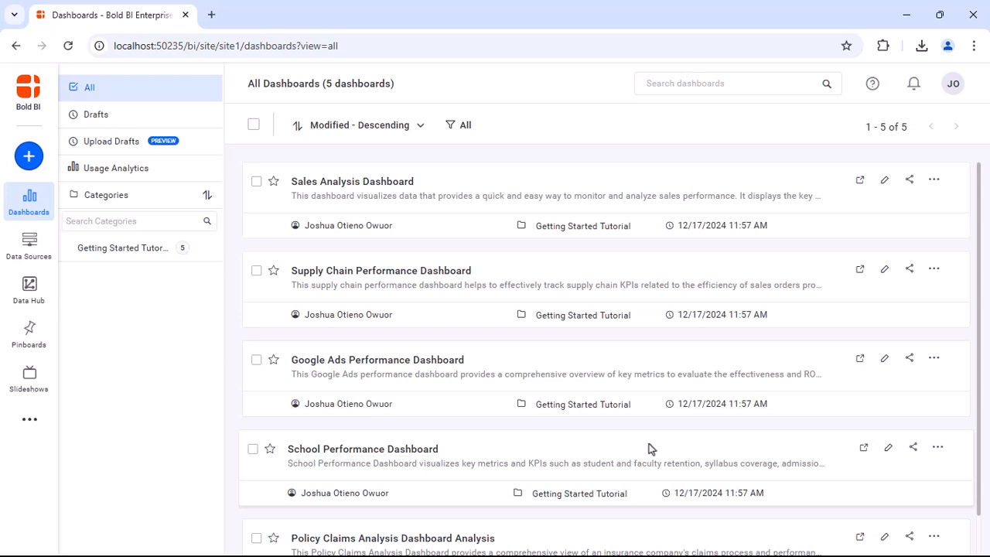
{"action": "left_click", "coordinate": [535, 200]}
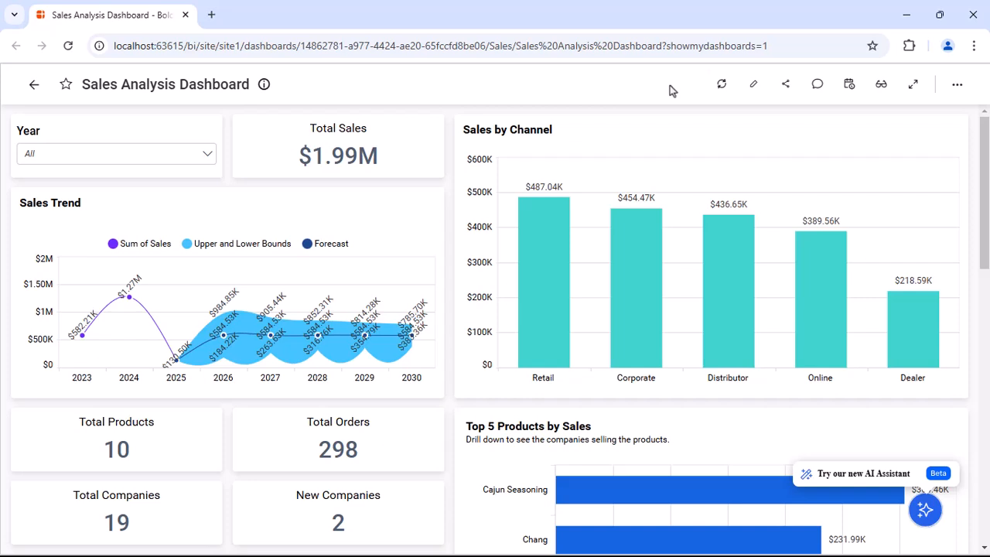